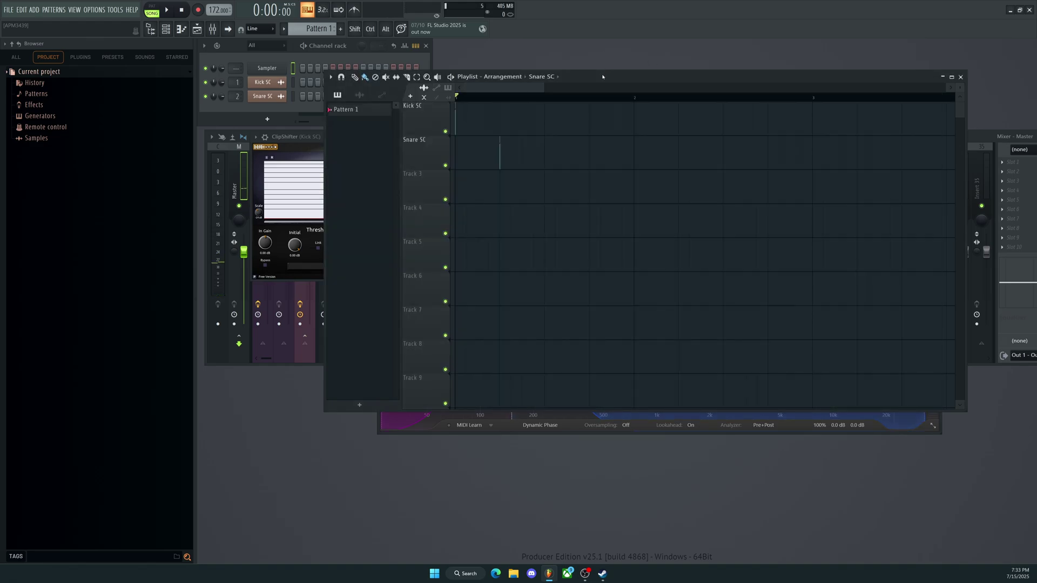
Step: Bring the Playlist window in front of the FabFilter Pro-MB plugin view
{"action": "left_click", "coordinate": [867, 85]}
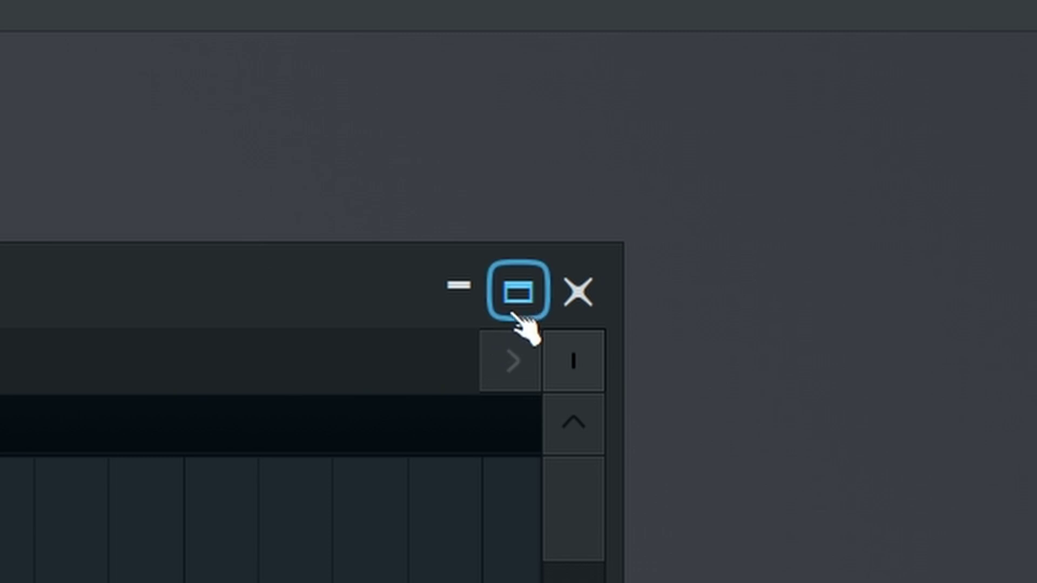
Step: Maximize the Playlist, apply the FL Studio 12 toolbar preset, and maximize FL Studio over the taskbar
{"action": "left_click", "coordinate": [519, 294]}
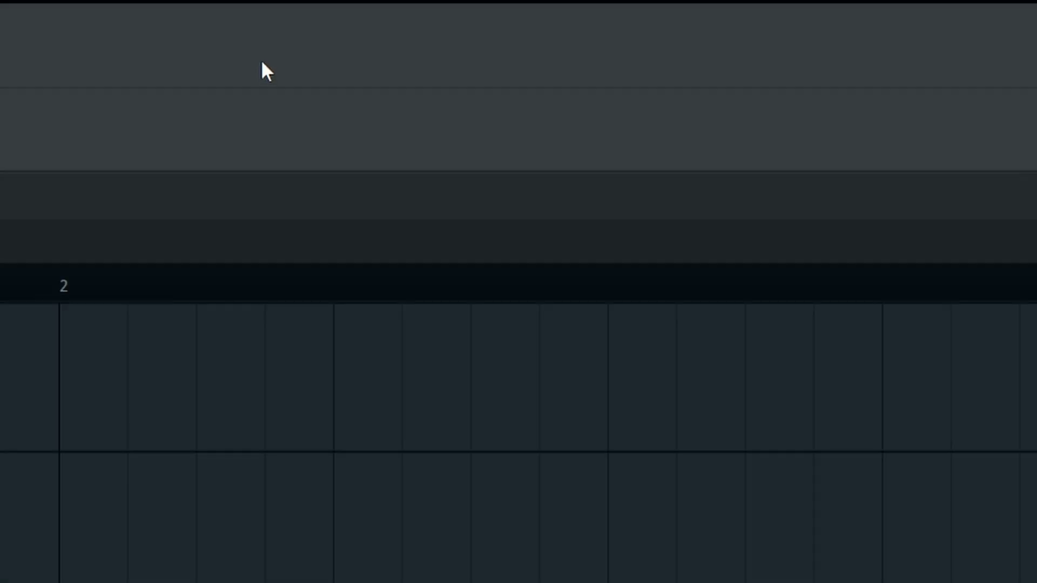
{"action": "right_click", "coordinate": [623, 16]}
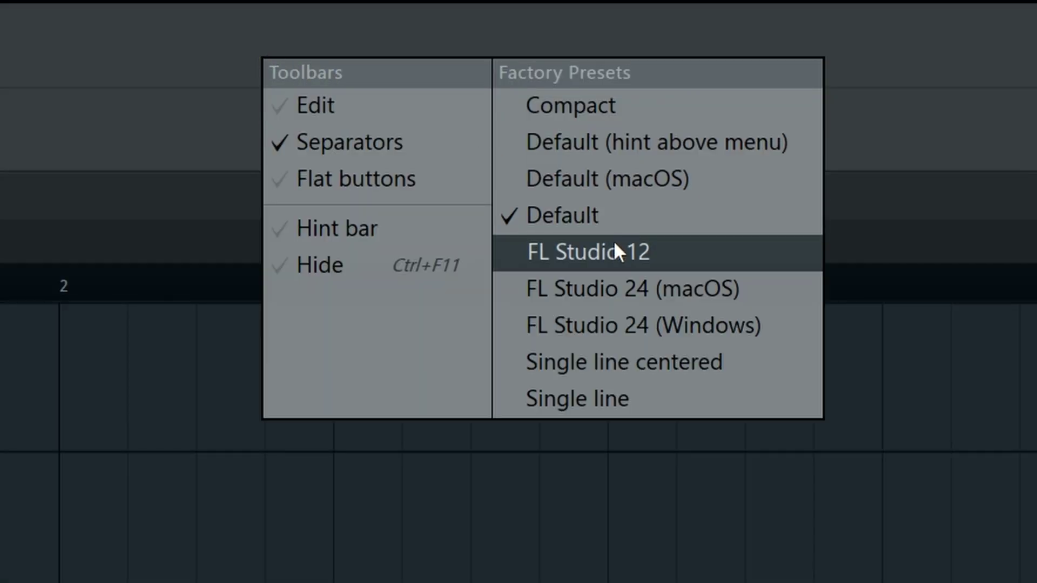
{"action": "left_click", "coordinate": [619, 259]}
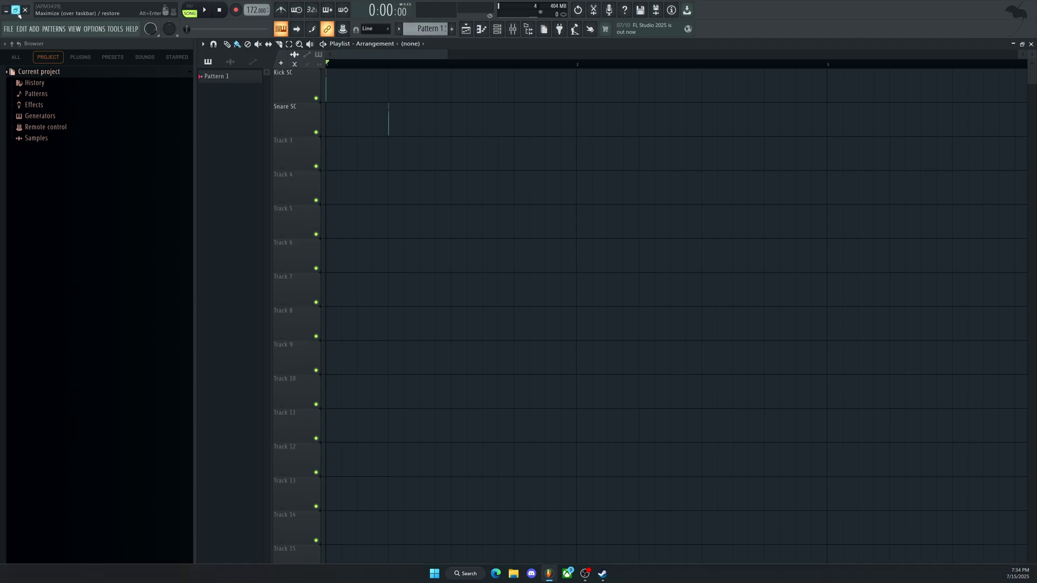
{"action": "left_click", "coordinate": [16, 10]}
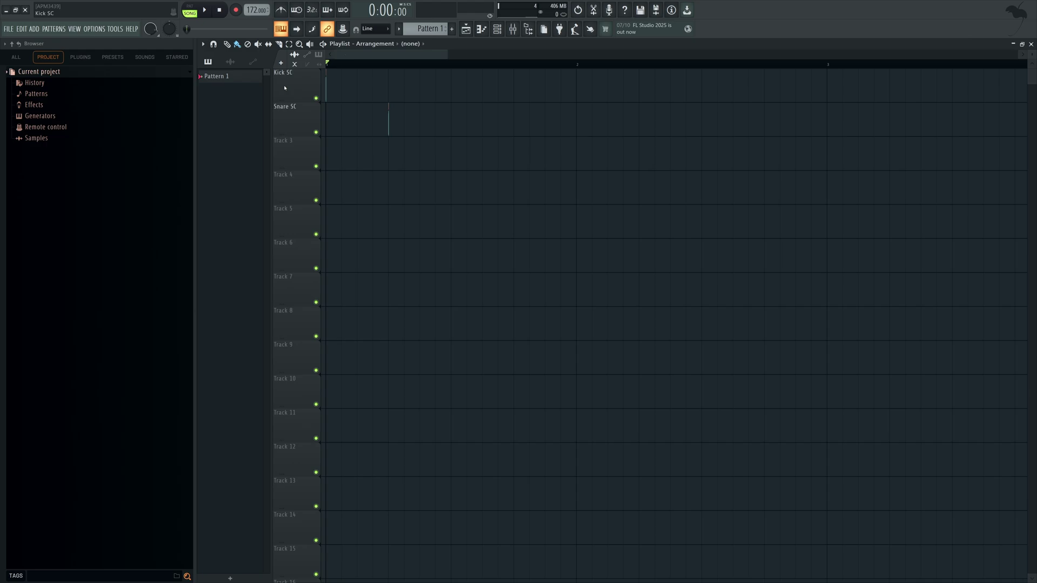
Step: Open General settings and view the Animations choices, currently Make it pretty
{"action": "left_click", "coordinate": [94, 28]}
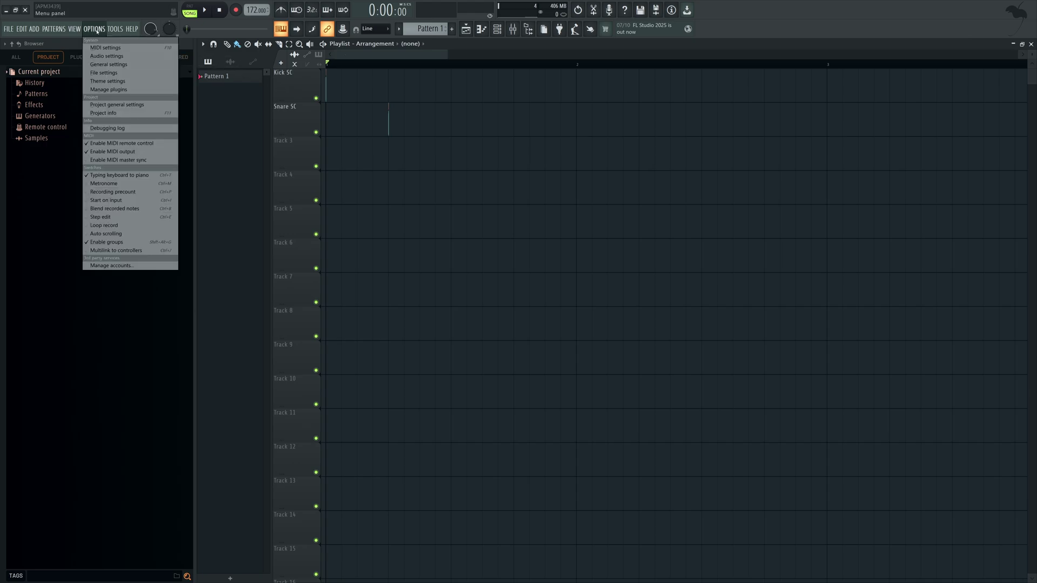
{"action": "left_click", "coordinate": [109, 65]}
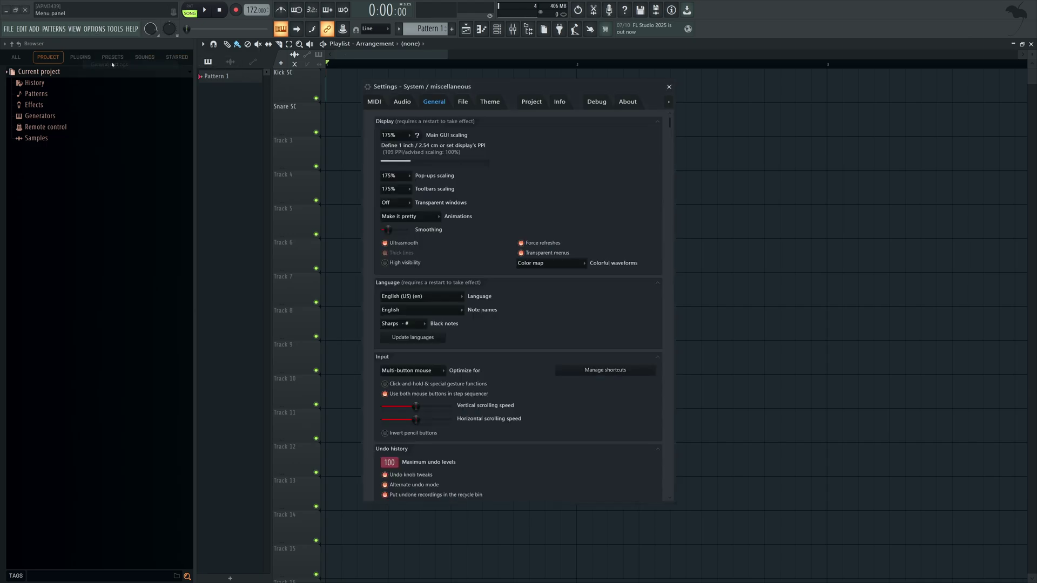
{"action": "left_click", "coordinate": [435, 220]}
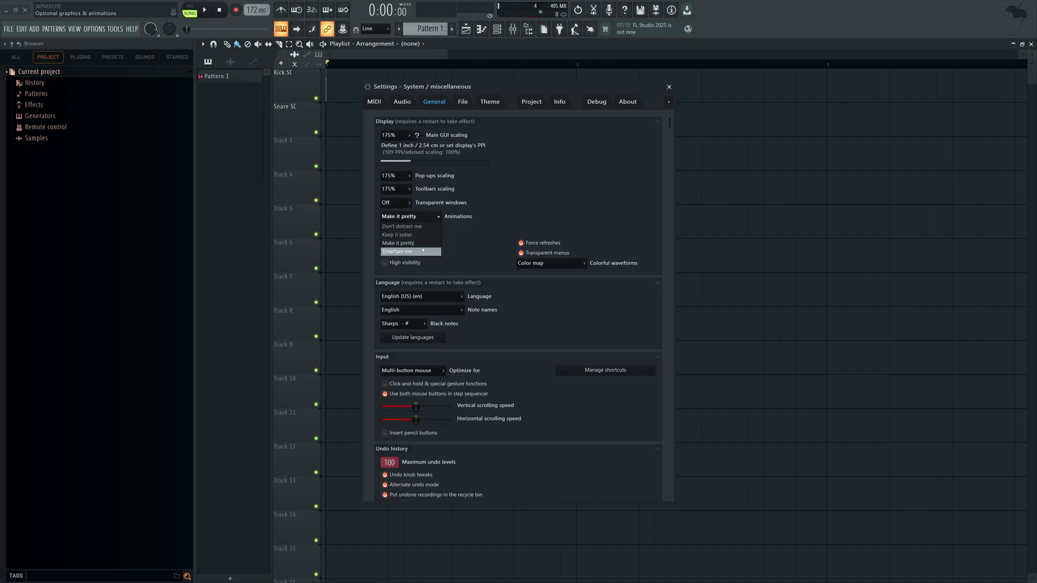
Step: Switch to the Theme settings and reset Brightness to zero
{"action": "left_click", "coordinate": [479, 217]}
{"action": "left_click", "coordinate": [488, 103]}
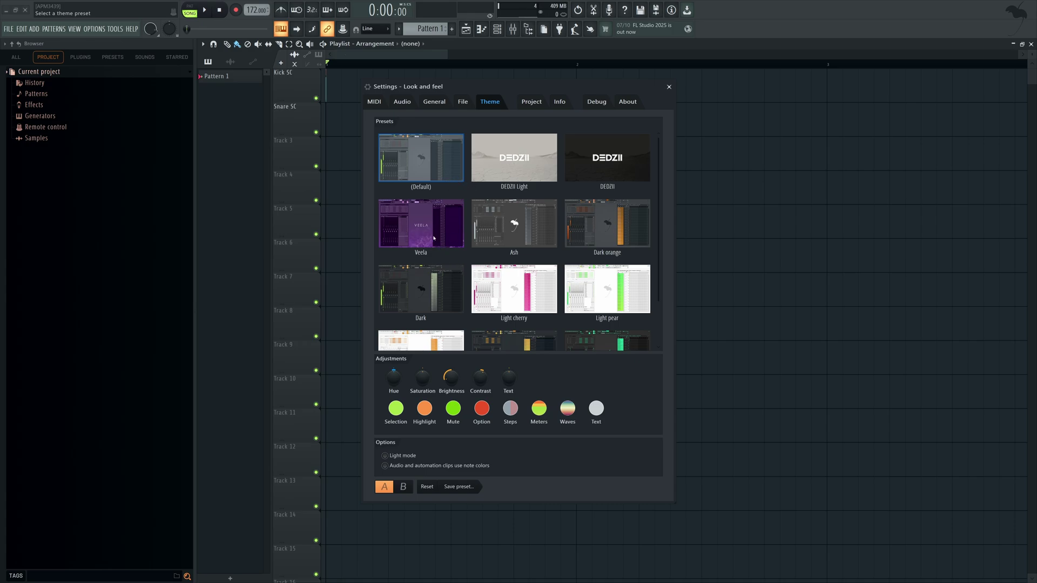
{"action": "right_click", "coordinate": [450, 377]}
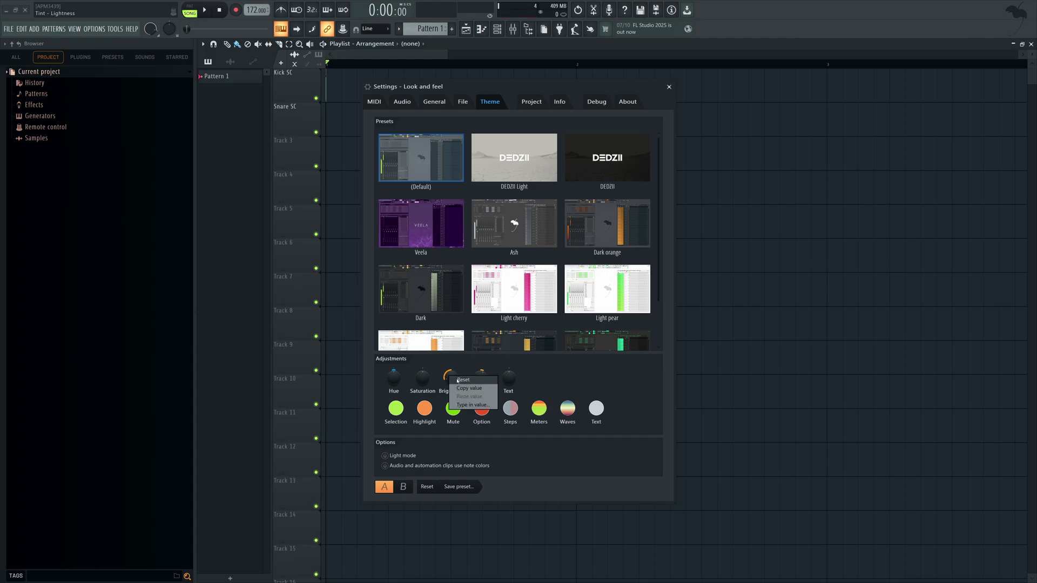
{"action": "left_click", "coordinate": [472, 381]}
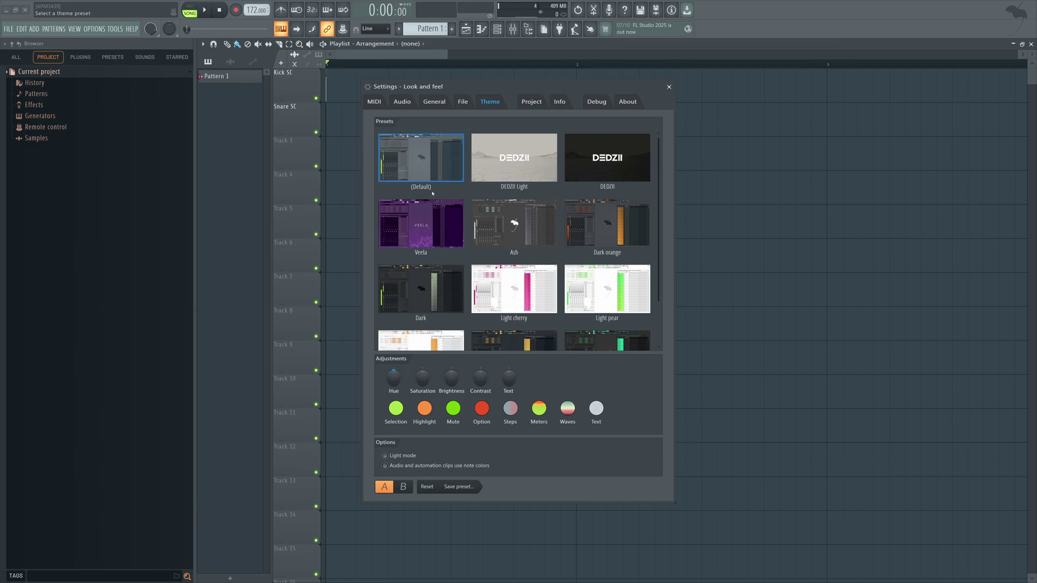
Step: Apply the DEDZII theme preset and open the Mixer lower on screen
{"action": "left_click", "coordinate": [593, 173]}
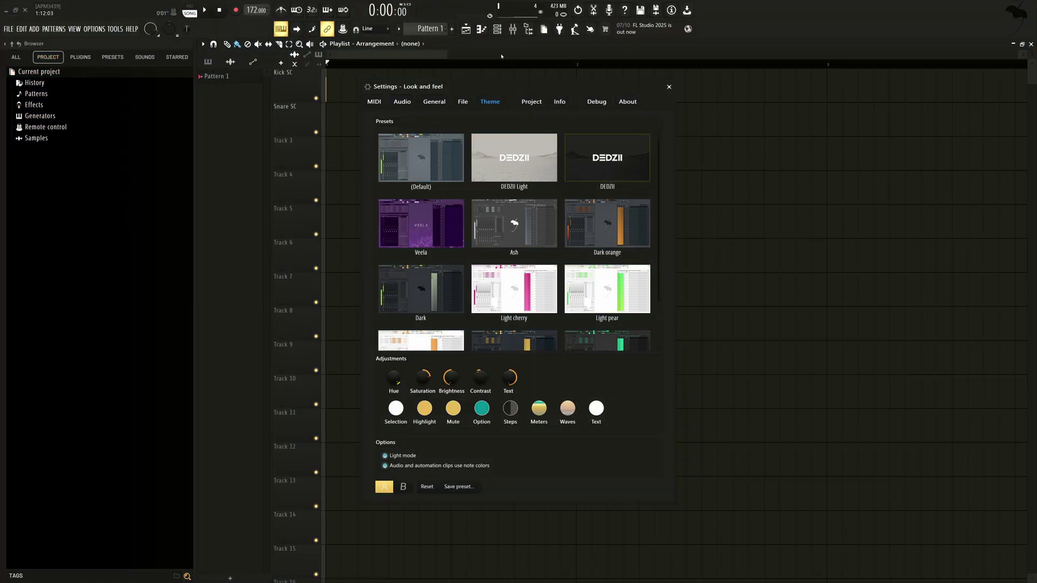
{"action": "key", "text": "F9"}
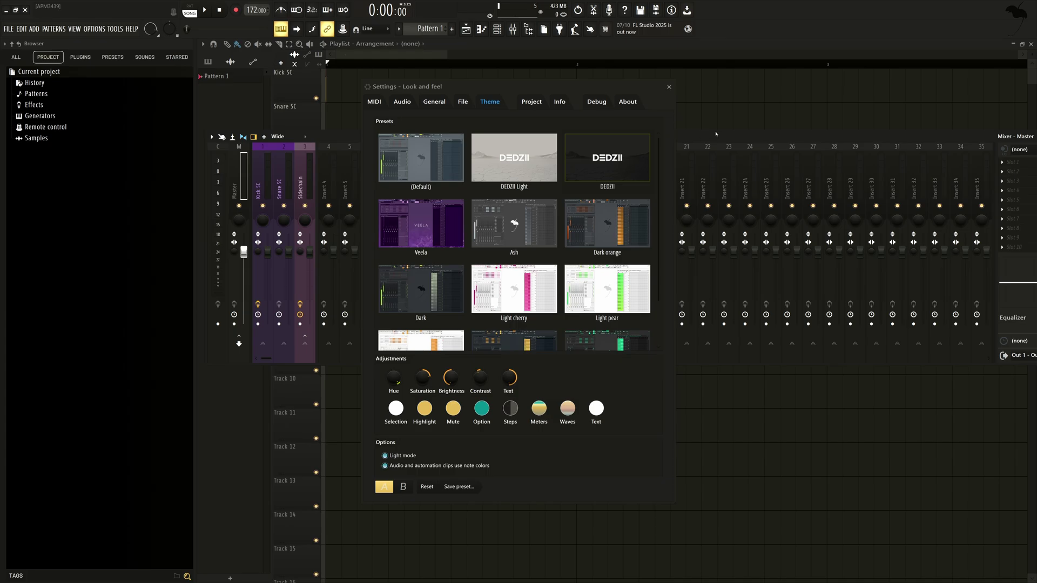
{"action": "left_click_drag", "start_coordinate": [719, 140], "coordinate": [700, 302]}
Step: Try DEDZII Light, Veela, Ash, Dark orange, Dark, Light cherry, Light pear and Sytrus, ending on Ultra green
{"action": "left_click", "coordinate": [479, 189]}
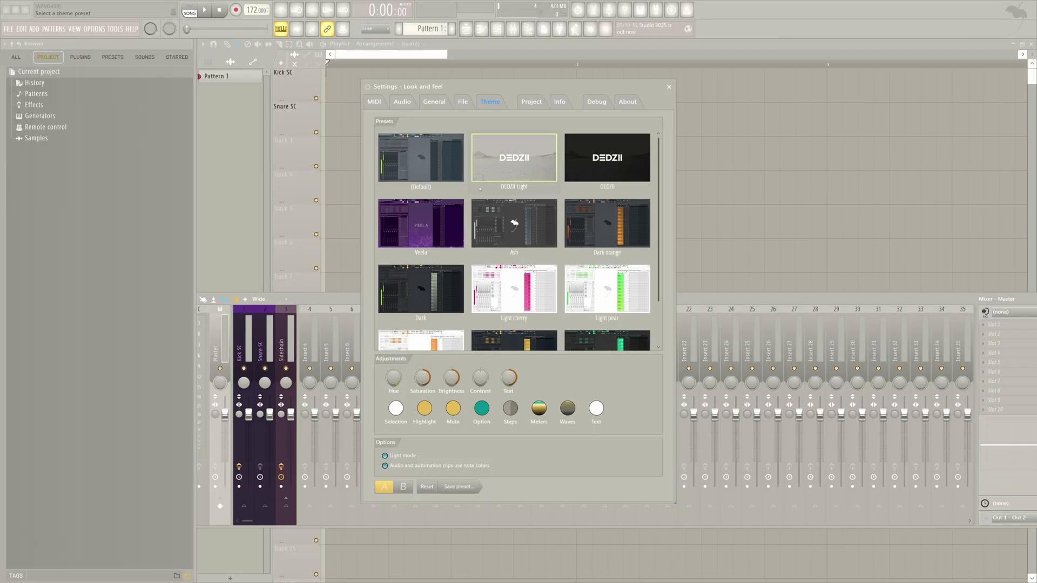
{"action": "left_click", "coordinate": [441, 225]}
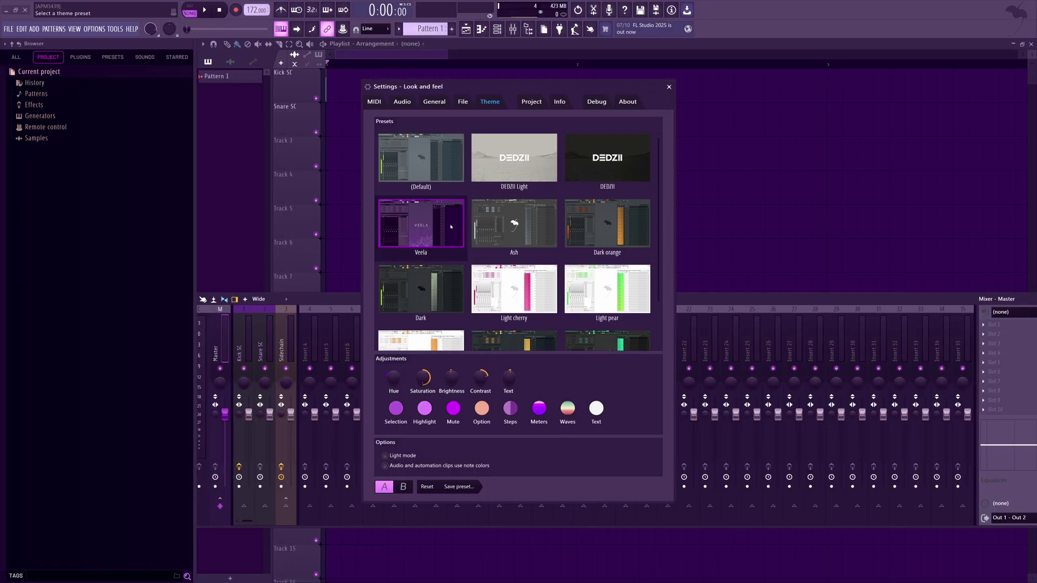
{"action": "left_click", "coordinate": [494, 233]}
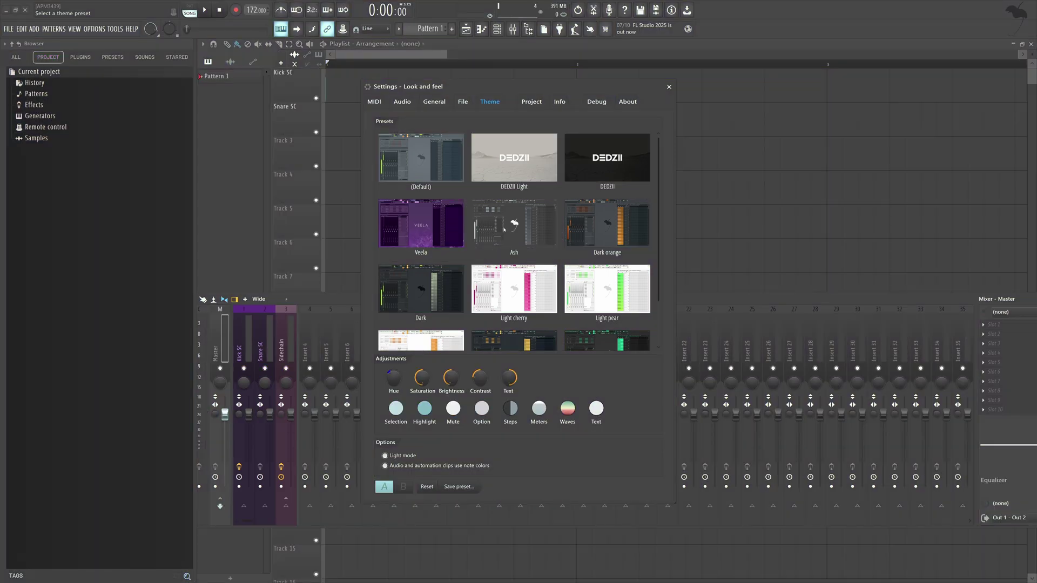
{"action": "left_click", "coordinate": [573, 235]}
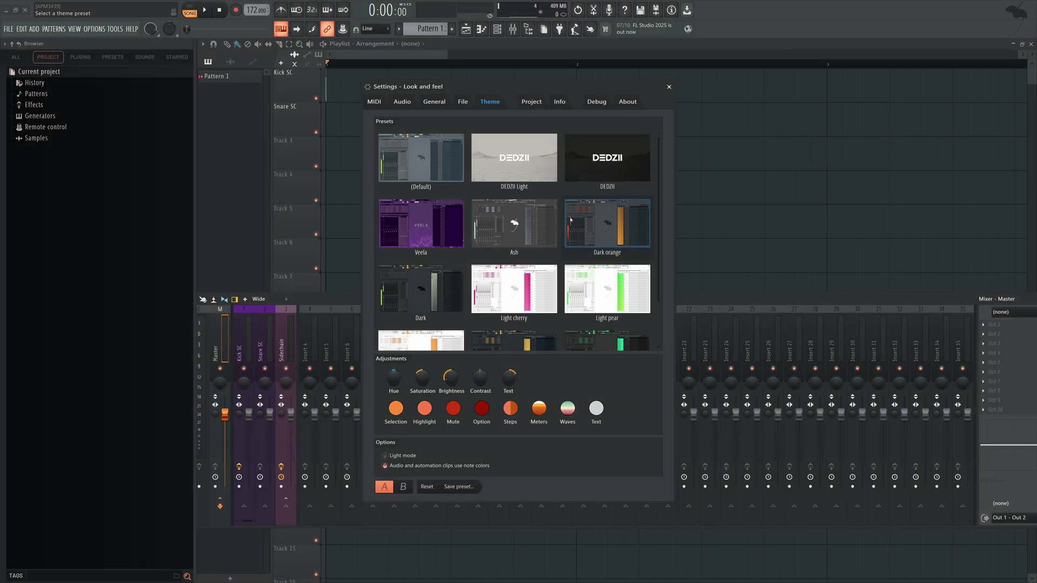
{"action": "left_click", "coordinate": [433, 280]}
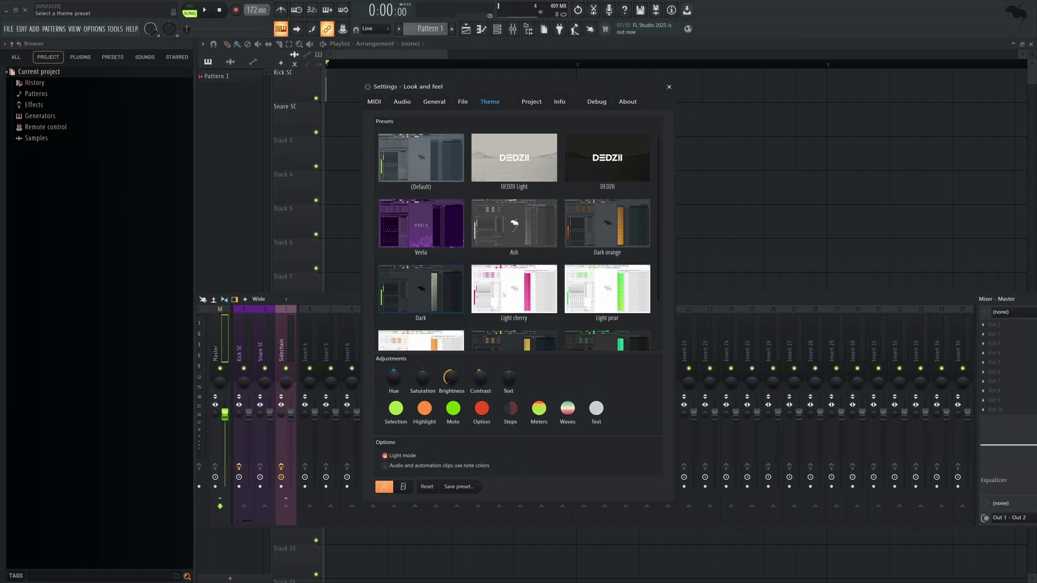
{"action": "left_click", "coordinate": [539, 295]}
{"action": "key", "text": "Right"}
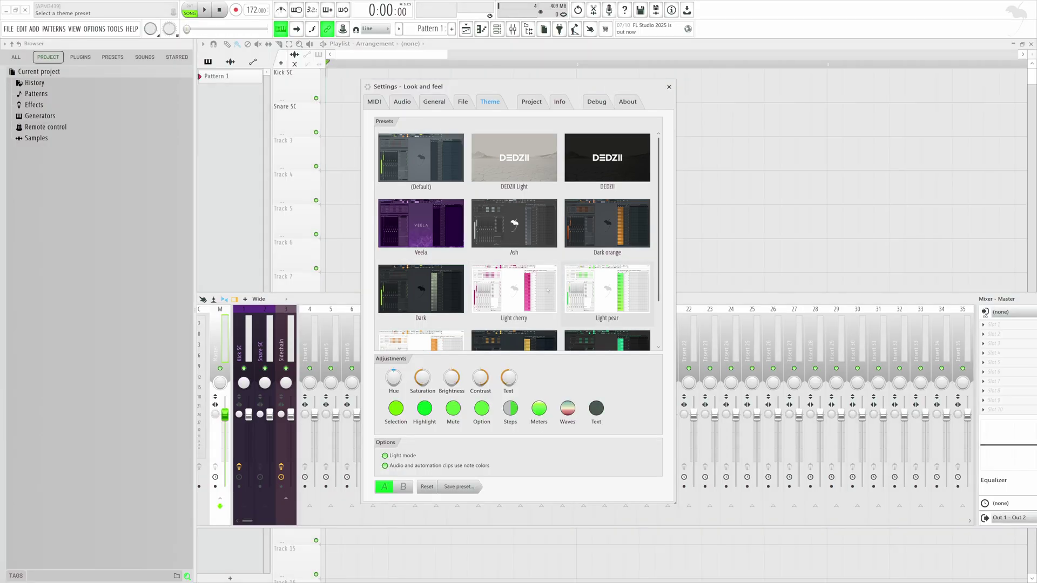
{"action": "scroll", "coordinate": [489, 290], "scroll_direction": "down", "scroll_amount": 2}
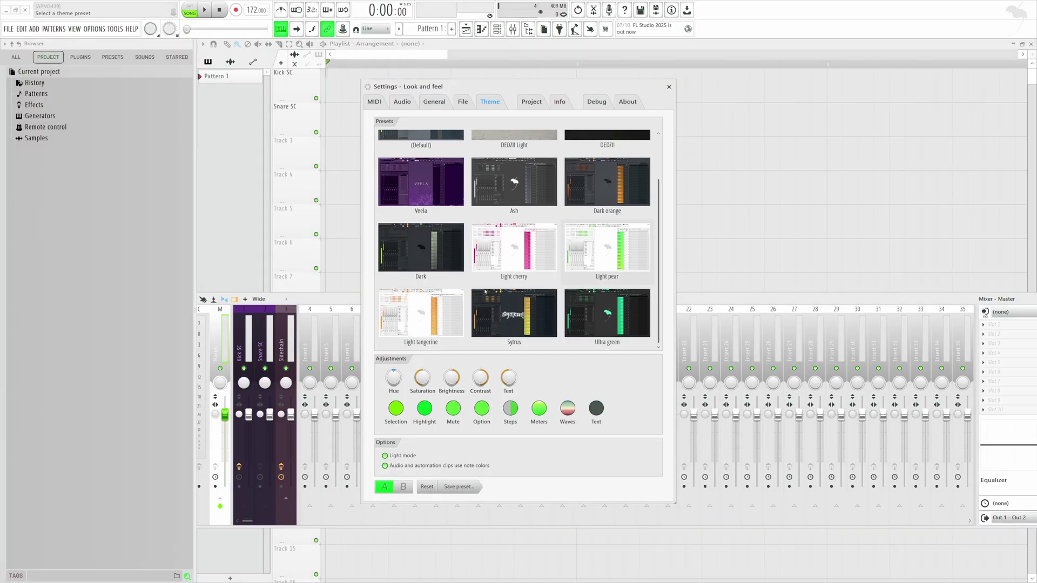
{"action": "left_click", "coordinate": [514, 313]}
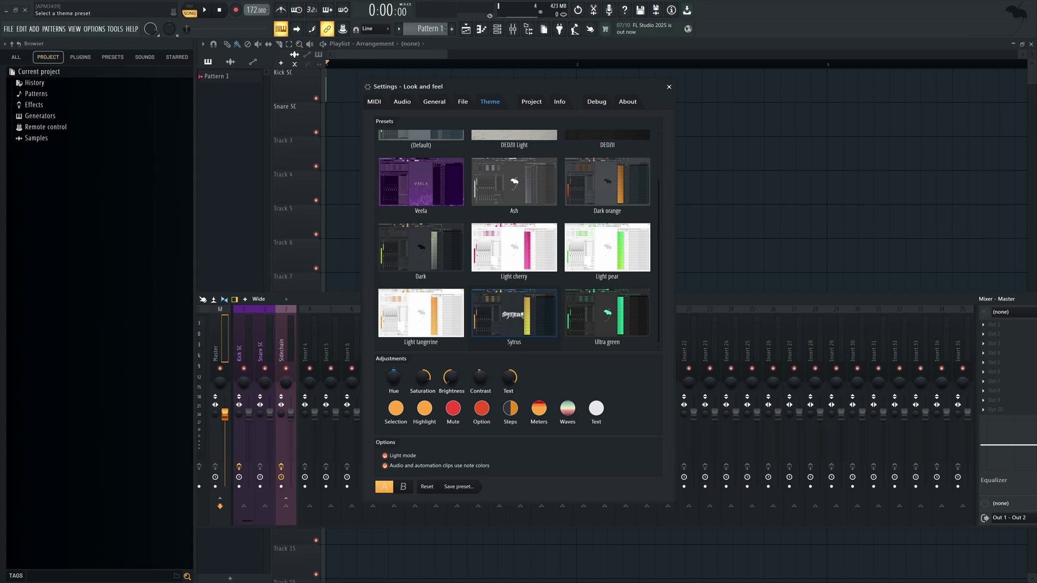
{"action": "left_click", "coordinate": [587, 323]}
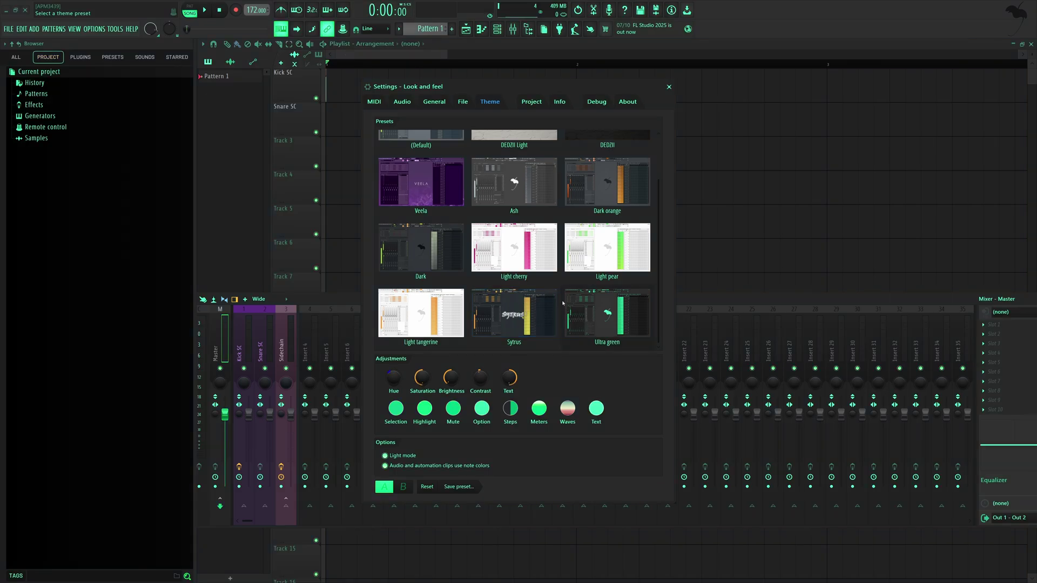
{"action": "scroll", "coordinate": [563, 304], "scroll_direction": "up", "scroll_amount": 2}
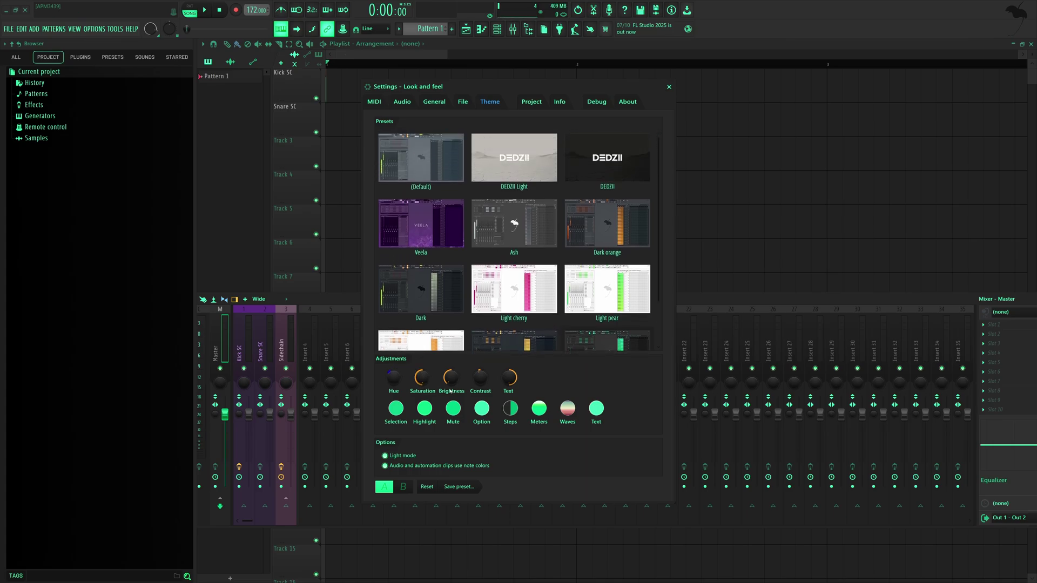
Step: Return to the Default theme, lower Brightness slightly, and go to General settings
{"action": "left_click", "coordinate": [419, 189]}
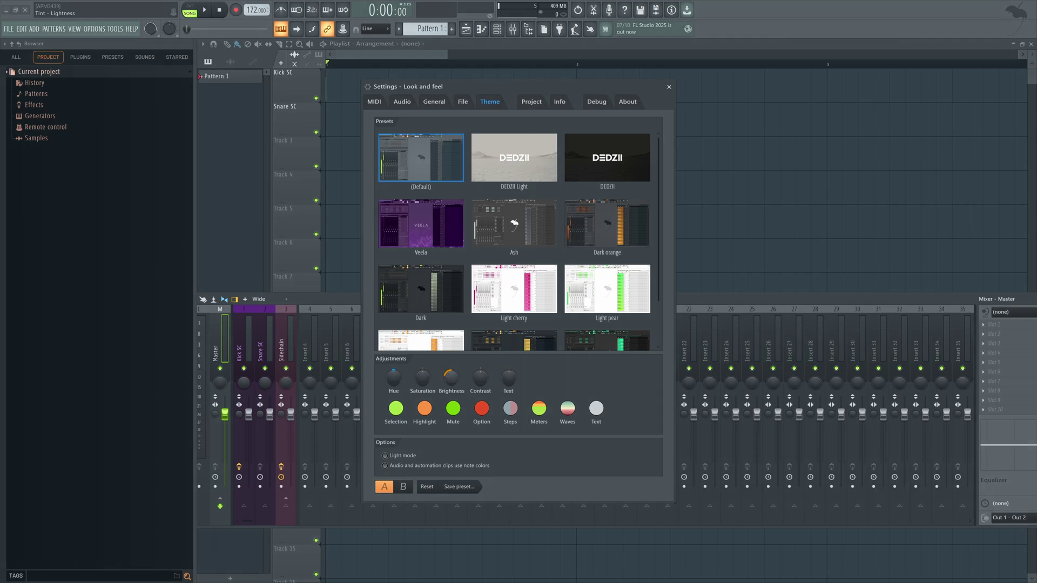
{"action": "left_click_drag", "start_coordinate": [451, 378], "coordinate": [451, 392]}
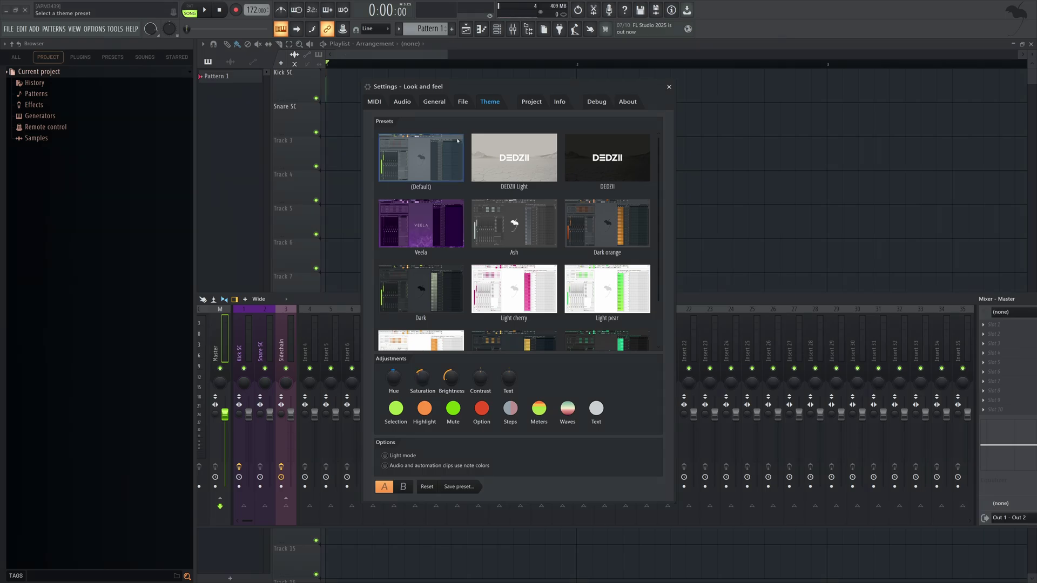
{"action": "left_click", "coordinate": [443, 104]}
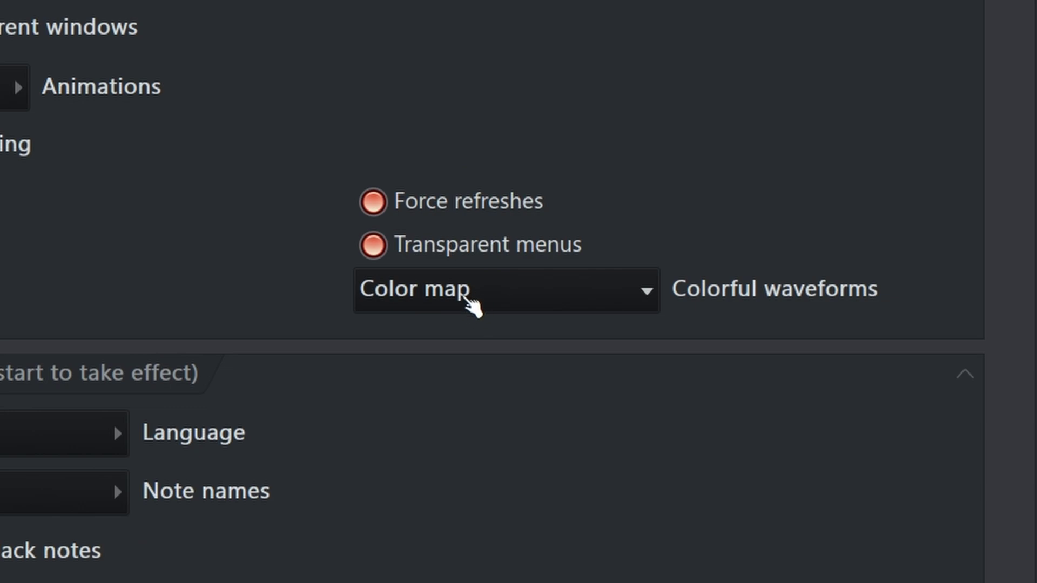
Step: Turn Colorful waveforms off and list all samples in the browser
{"action": "left_click", "coordinate": [463, 297]}
{"action": "left_click", "coordinate": [452, 330]}
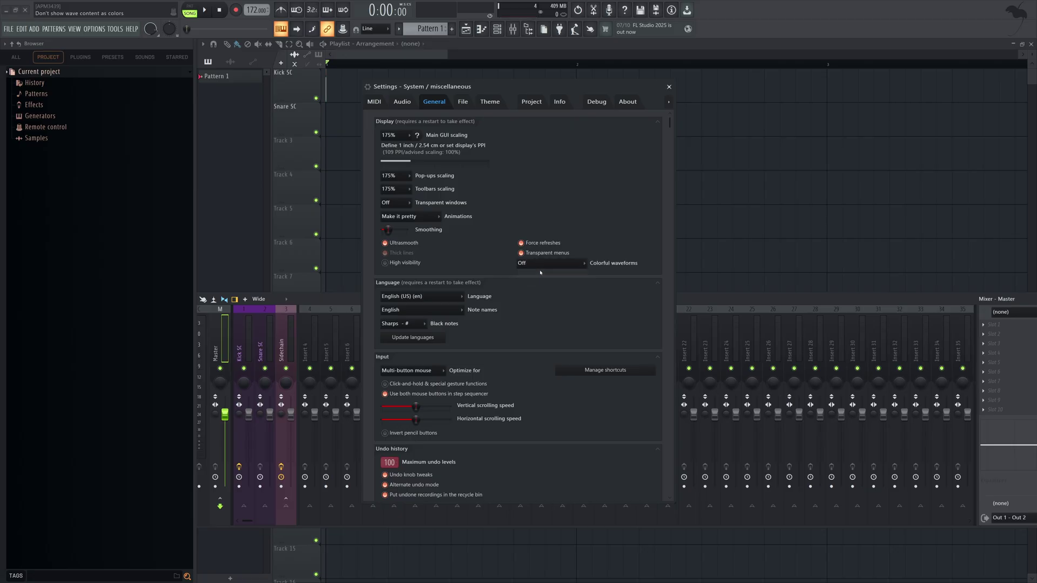
{"action": "left_click", "coordinate": [29, 60]}
Step: Preview the 808_Eb, CHAINSAW_NOISE and SCREECH bass shots, then set Colorful waveforms to Color map
{"action": "left_click", "coordinate": [114, 376]}
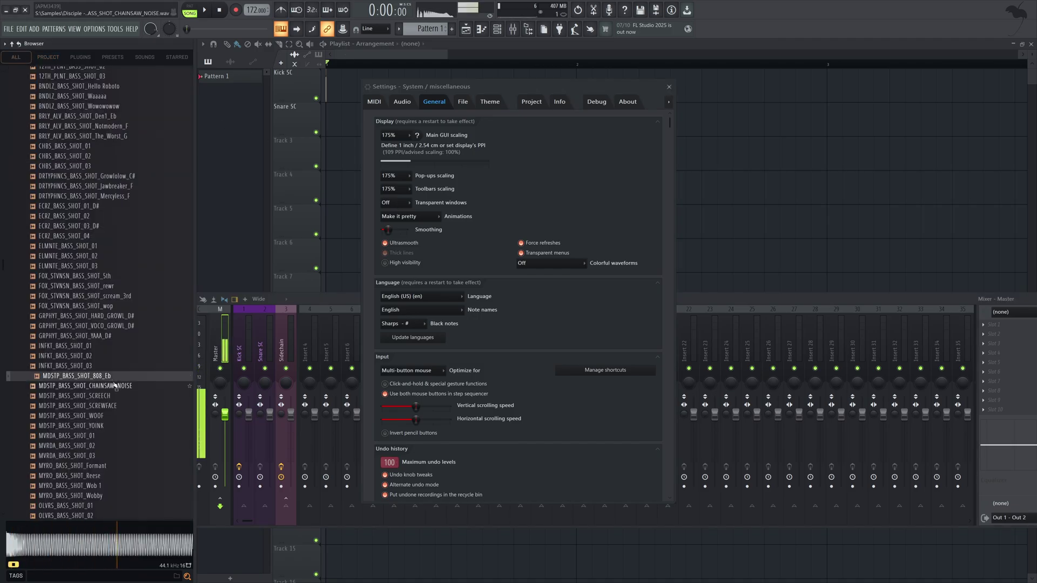
{"action": "left_click", "coordinate": [116, 386]}
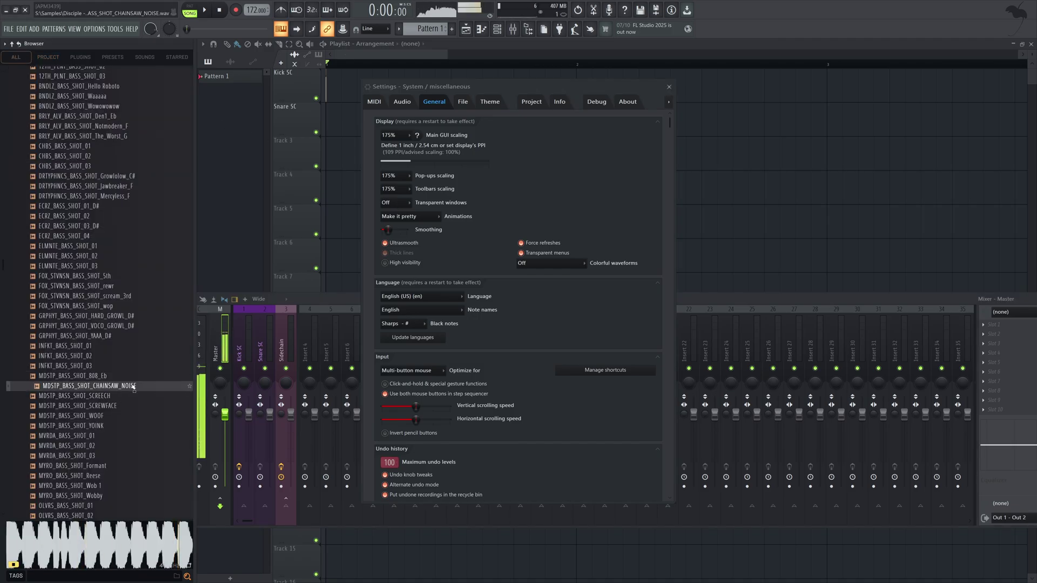
{"action": "left_click", "coordinate": [126, 399]}
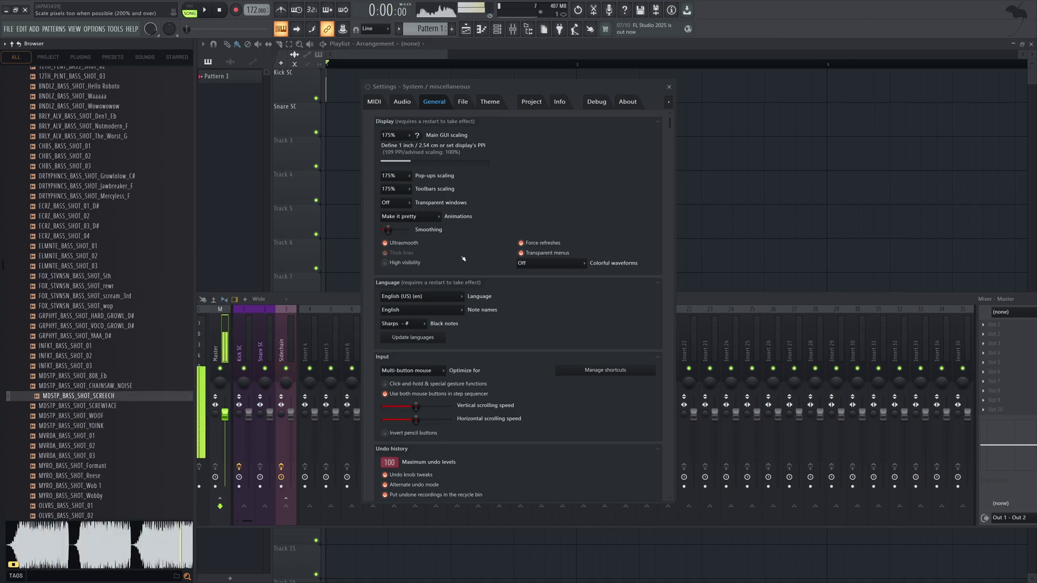
{"action": "left_click", "coordinate": [545, 263]}
{"action": "left_click", "coordinate": [536, 282]}
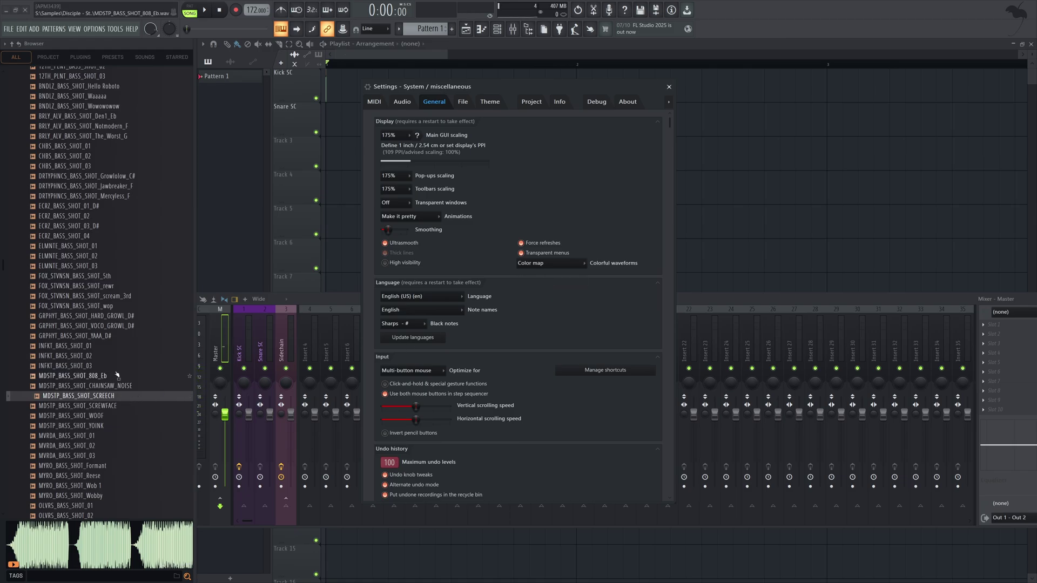
Step: Preview INFKT_BASS_SHOT_01, GRPHYT_BASS_SHOT_VOCO_GROWL_D#, ELMNTE_BASS_SHOT_03 and ECRZ_BASS_SHOT_04 in Color map colours
{"action": "left_click", "coordinate": [116, 367]}
{"action": "left_click", "coordinate": [128, 346]}
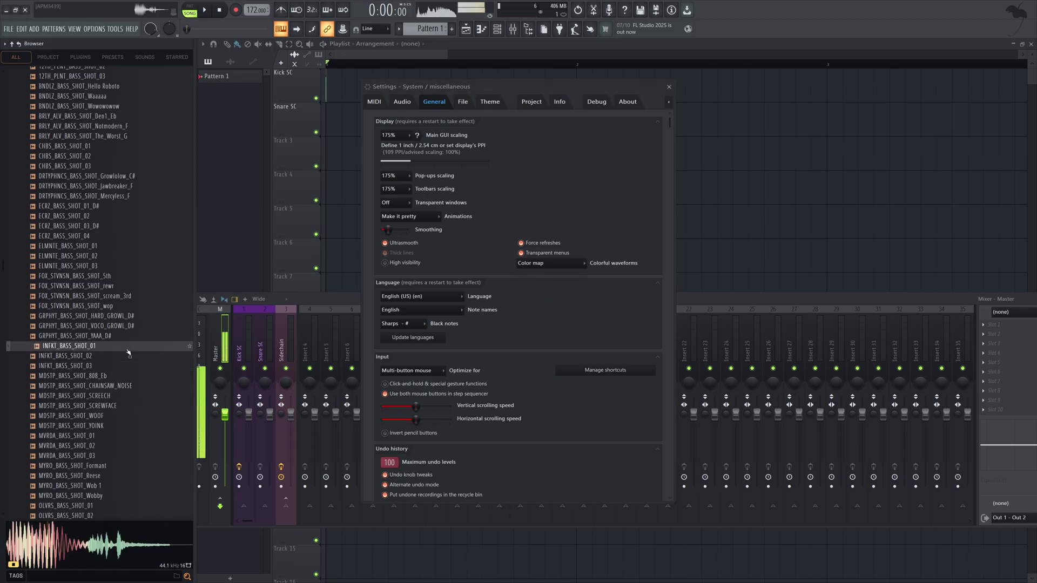
{"action": "left_click", "coordinate": [130, 326]}
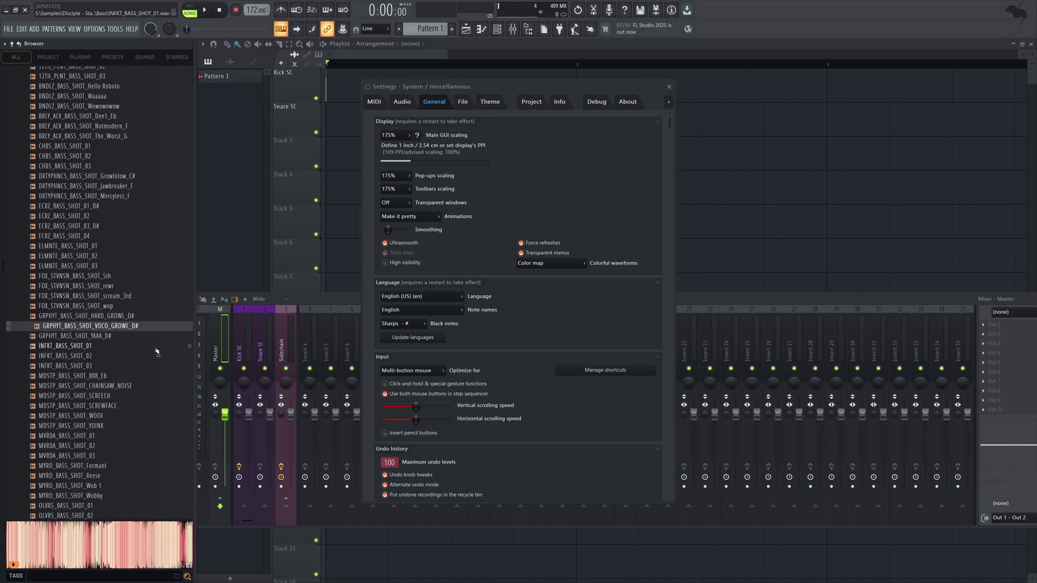
{"action": "mouse_move", "coordinate": [183, 544]}
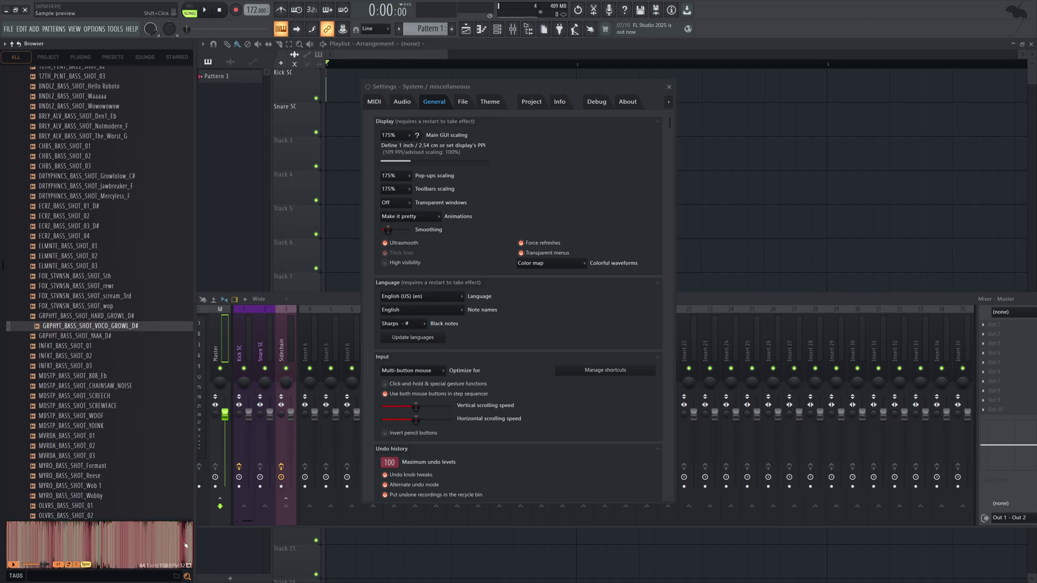
{"action": "left_click", "coordinate": [116, 268]}
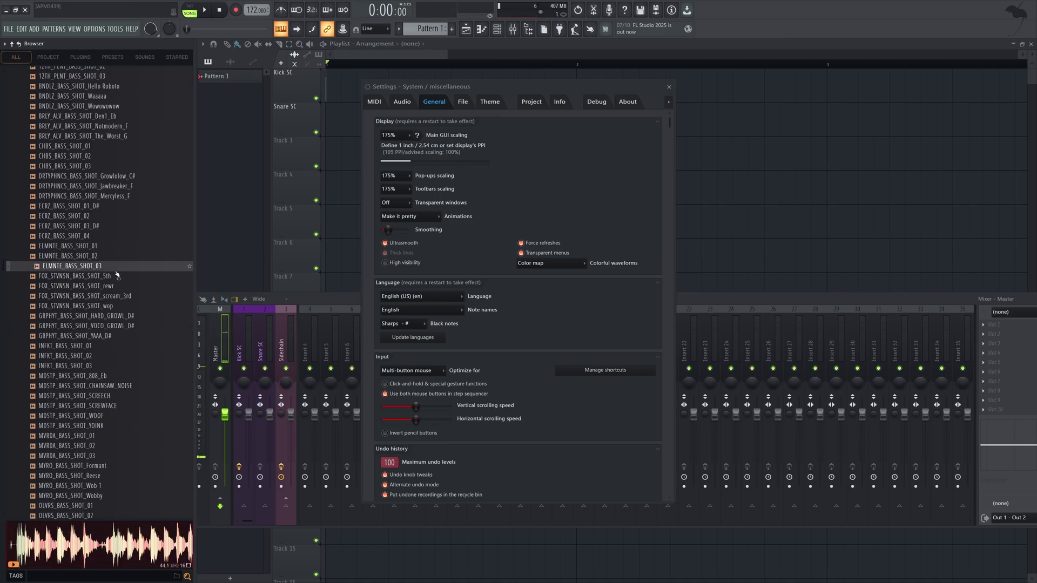
{"action": "left_click", "coordinate": [121, 236]}
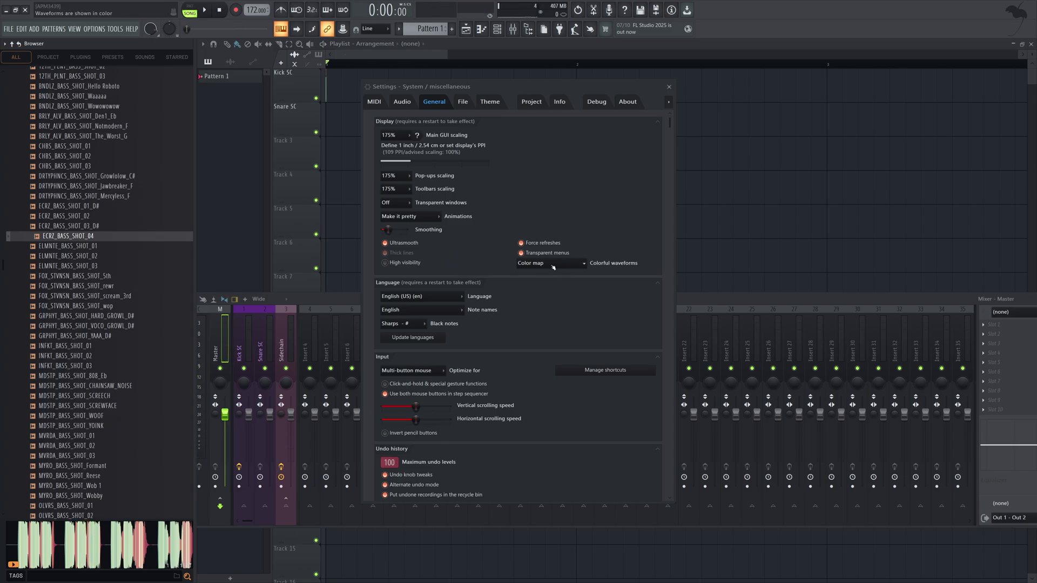
Step: Switch Colorful waveforms to Multiband and preview ECRZ_BASS_SHOT_02 and MVRDA_BASS_SHOT_01
{"action": "left_click", "coordinate": [551, 263]}
{"action": "left_click", "coordinate": [551, 291]}
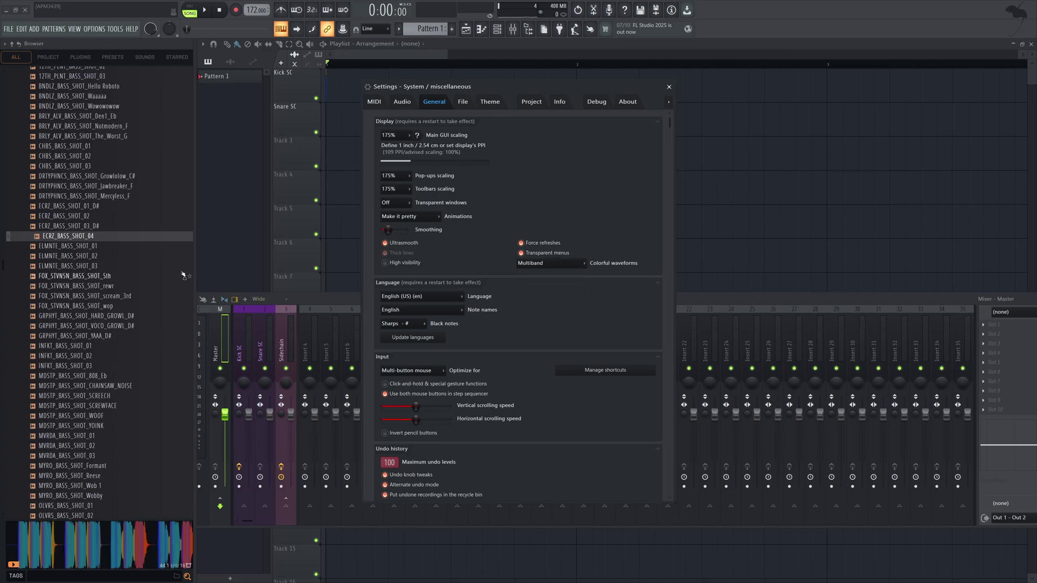
{"action": "left_click", "coordinate": [124, 217]}
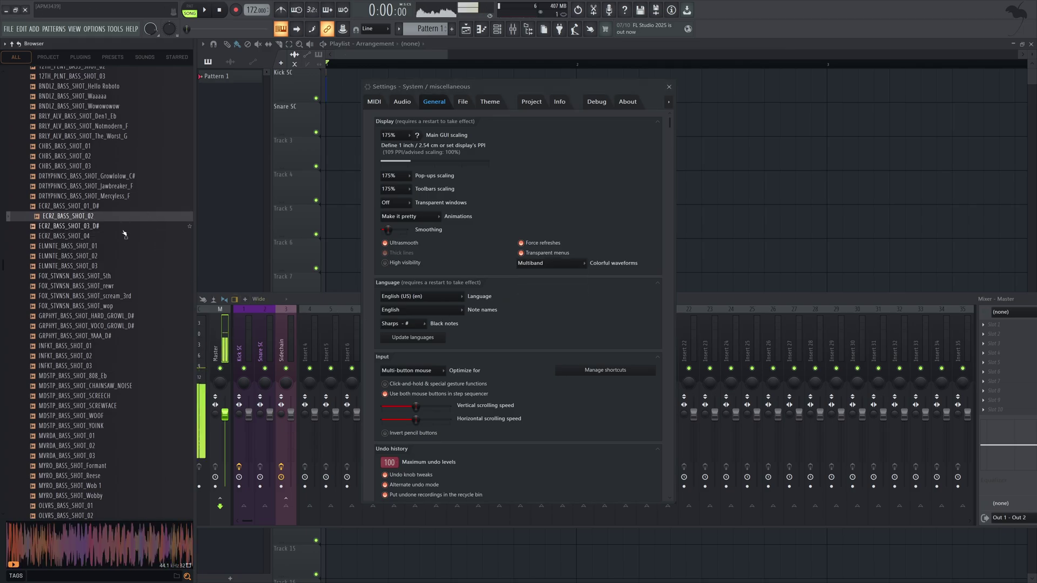
{"action": "scroll", "coordinate": [125, 221], "scroll_direction": "down", "scroll_amount": 6}
{"action": "left_click", "coordinate": [131, 257]}
Step: Preview MYRO_BASS_SHOT_Formant and Reese, then set Colorful waveforms back to Color map
{"action": "left_click", "coordinate": [143, 286]}
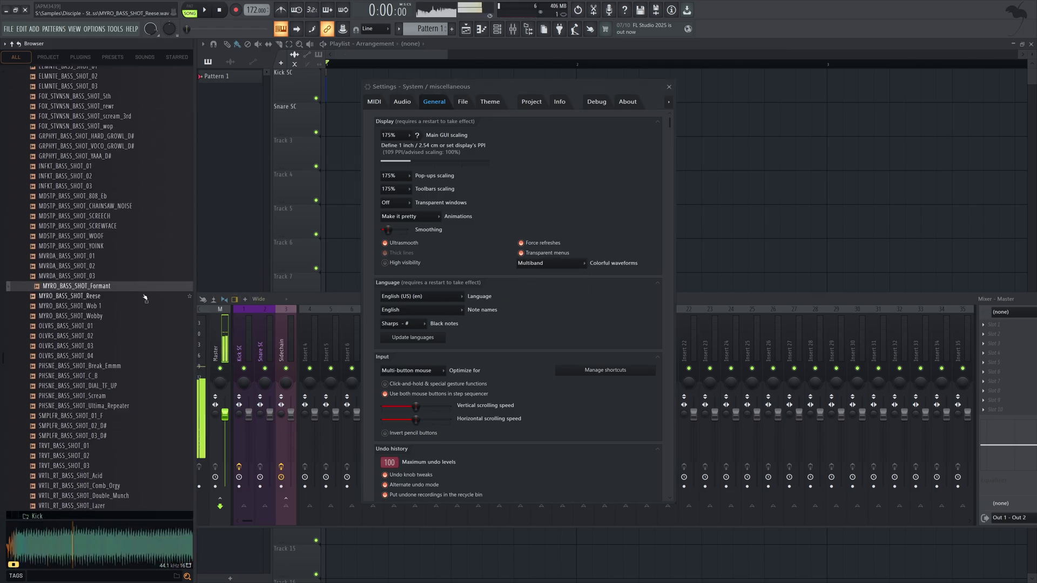
{"action": "left_click", "coordinate": [143, 296]}
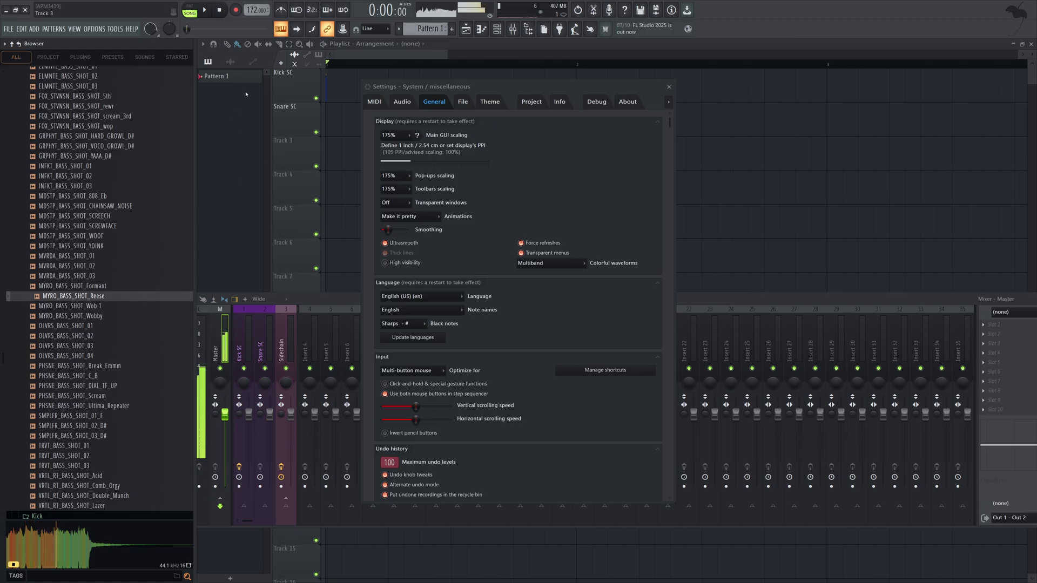
{"action": "left_click", "coordinate": [562, 264]}
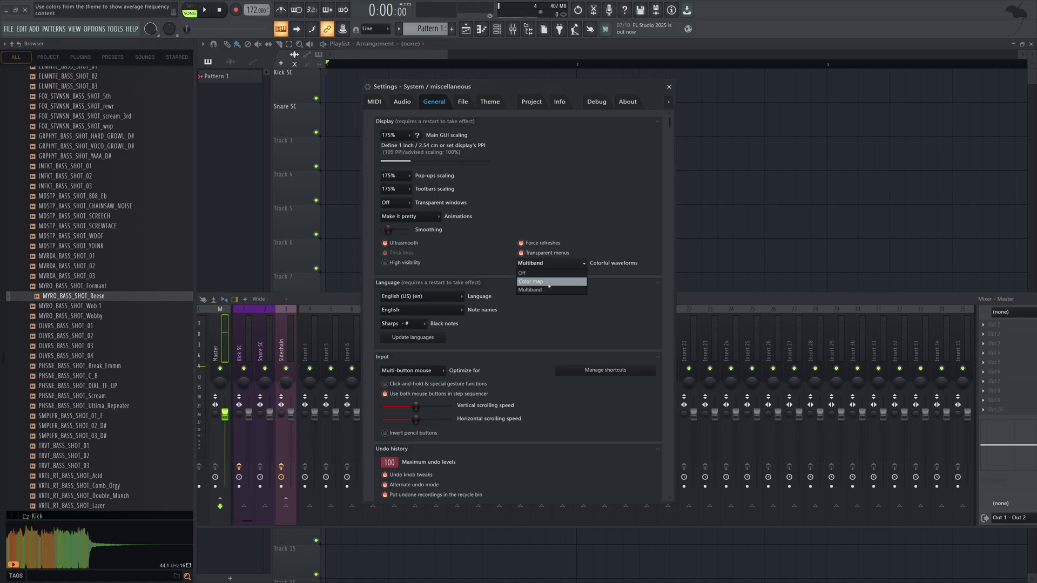
{"action": "left_click", "coordinate": [530, 281]}
Step: Close Settings, then undock the Mixer and resize it to show Master and all inserts
{"action": "key", "text": "Escape"}
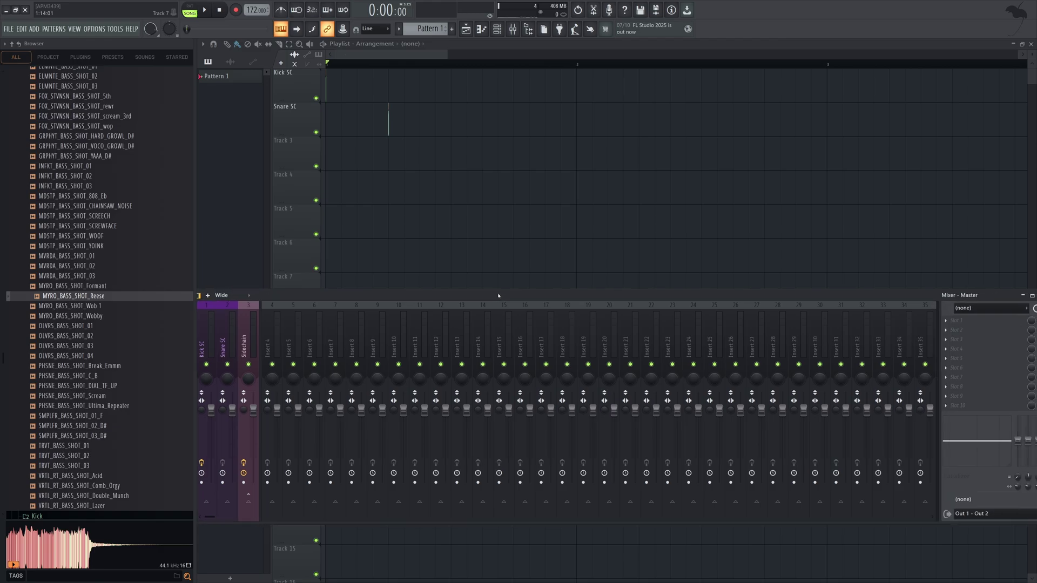
{"action": "left_click_drag", "start_coordinate": [498, 296], "coordinate": [498, 271]}
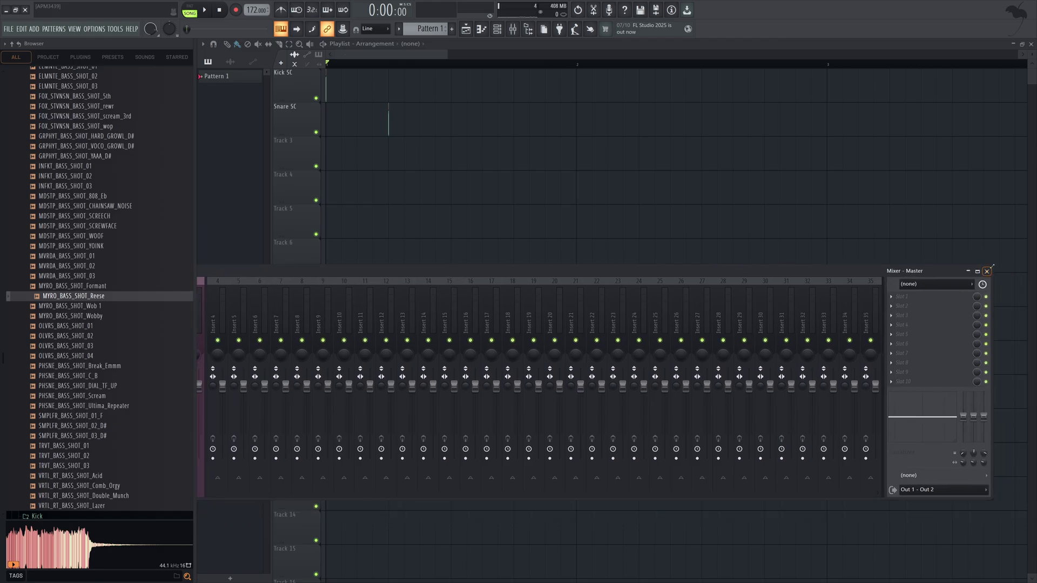
{"action": "left_click_drag", "start_coordinate": [993, 266], "coordinate": [886, 219]}
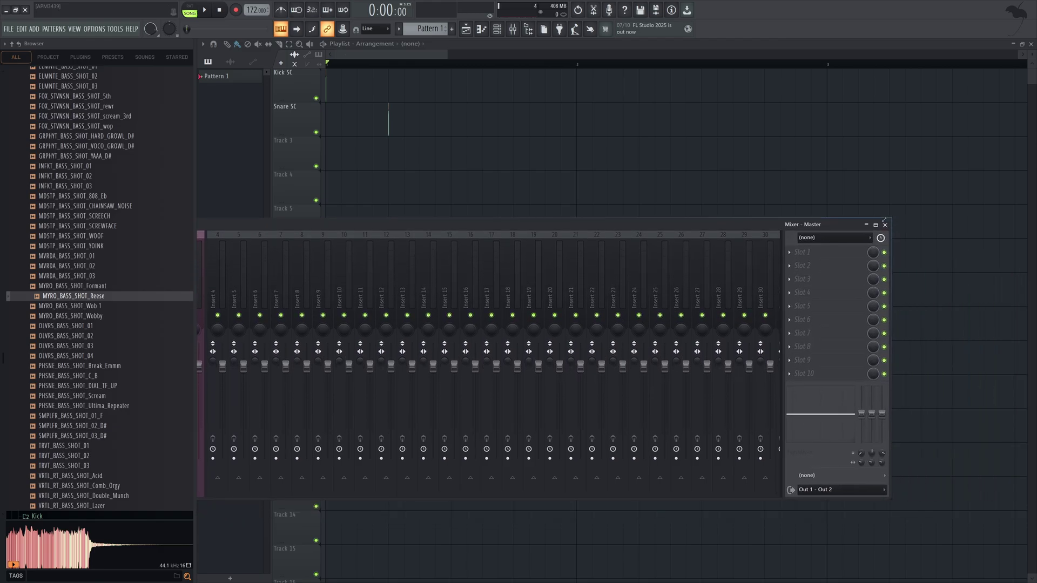
{"action": "left_click_drag", "start_coordinate": [740, 223], "coordinate": [827, 217]}
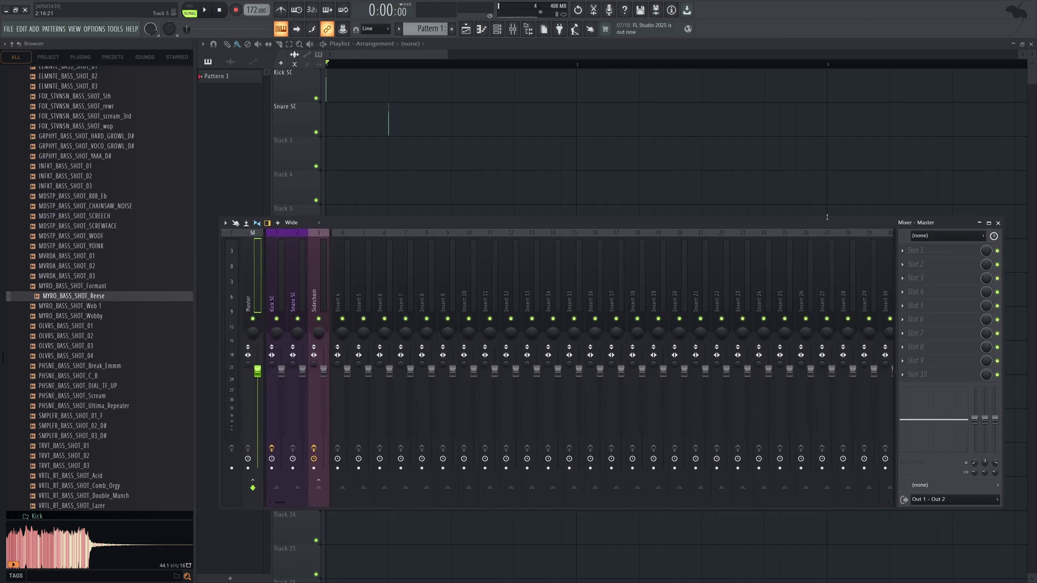